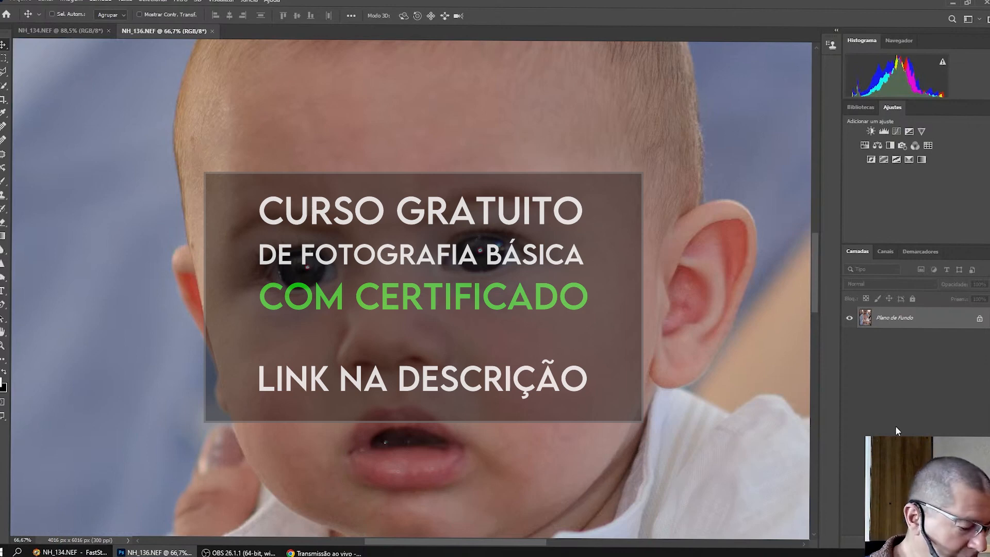
Duplicate the Plano de Fundo layer twice to create two copies above it.
key("ctrl")
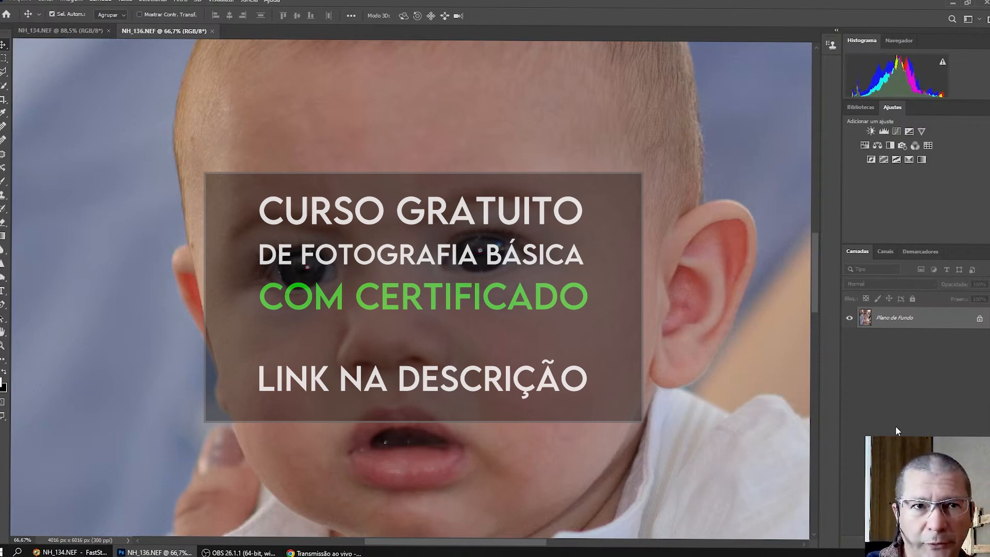
key("ctrl+j")
key("ctrl+j")
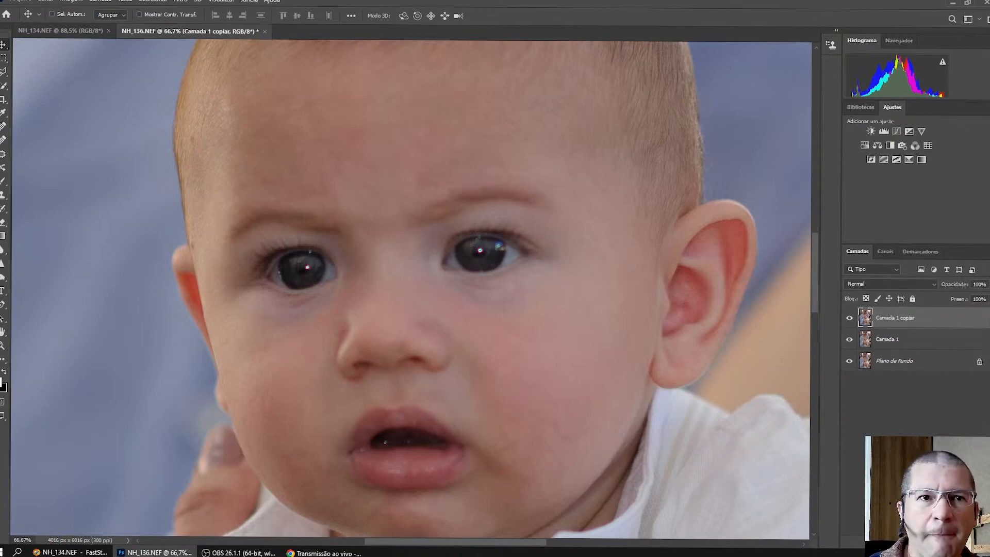
Rename the topmost layer copy as Camada 2.
double_click(903, 319)
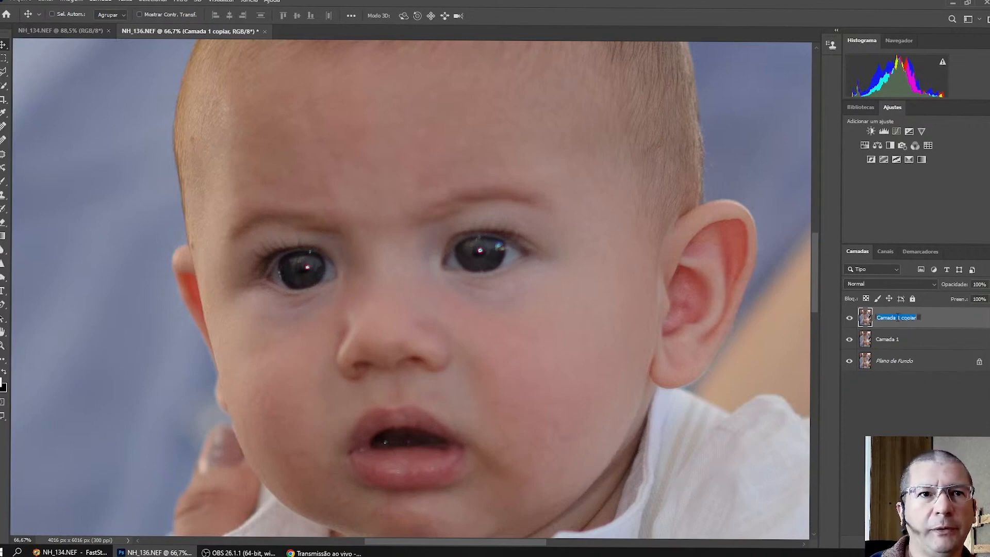
left_click(916, 317)
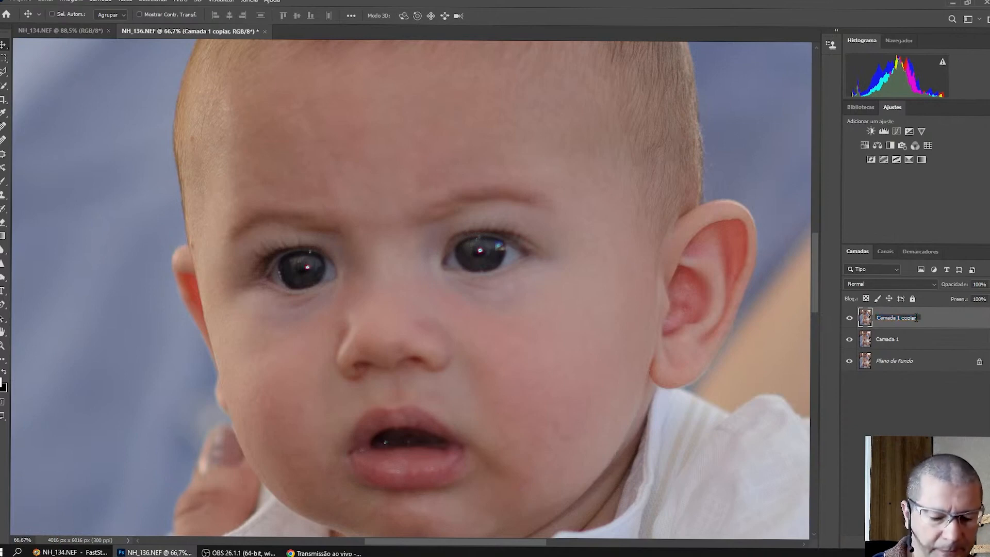
key("BackSpace")
key("BackSpace")
key("BackSpace")
key("BackSpace")
key("BackSpace")
key("BackSpace")
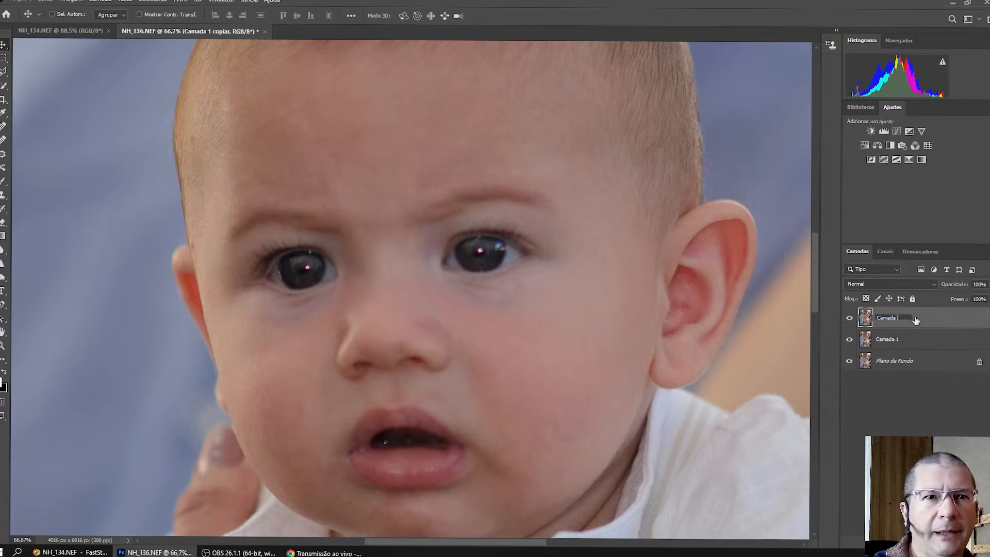
key("BackSpace")
key("BackSpace")
type("2")
key("Return")
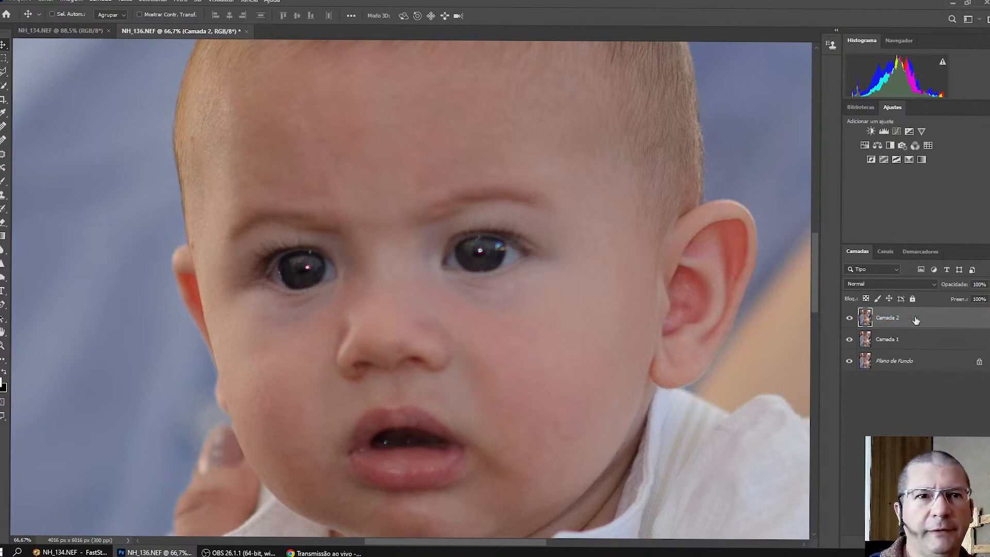
double_click(886, 319)
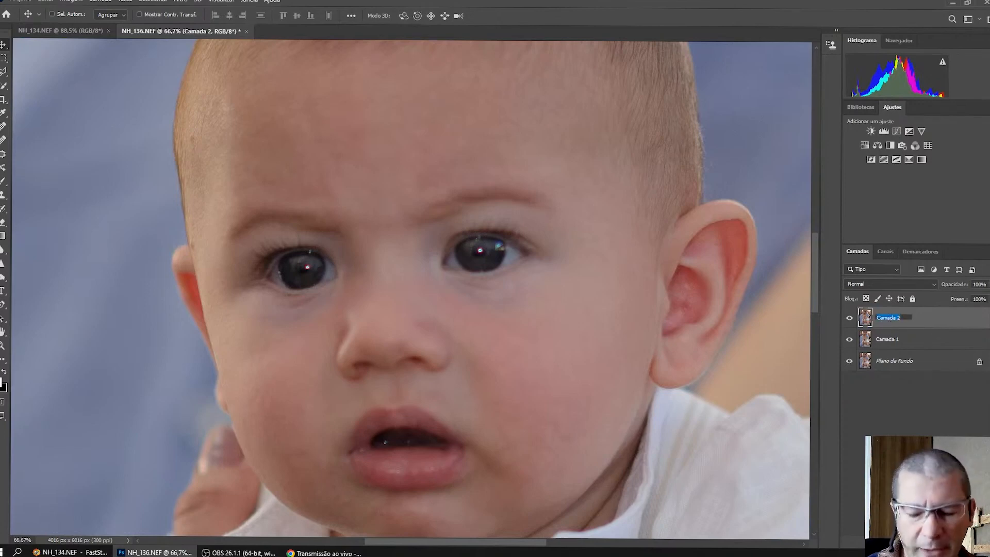
key("Return")
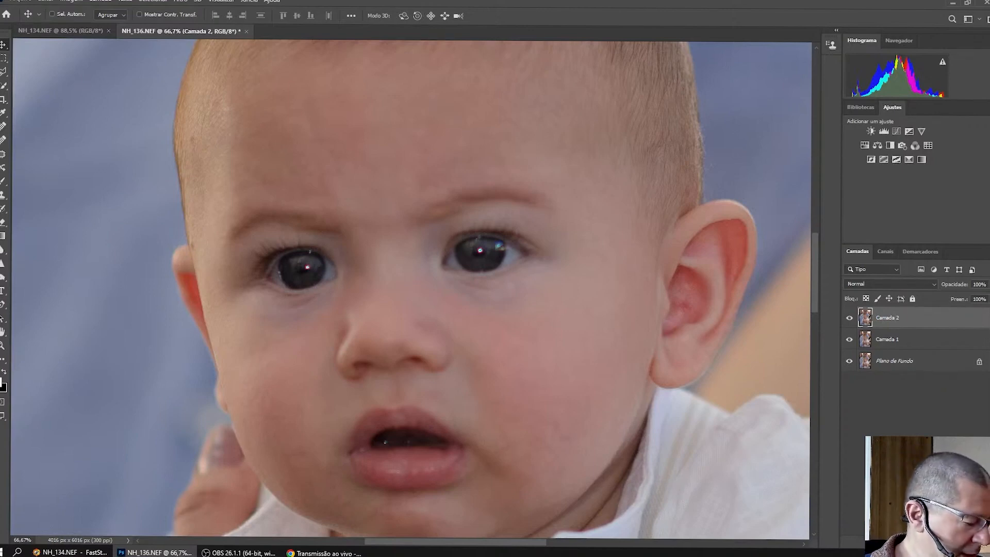
Group the layers Camada 1 and Camada 2.
left_click(903, 340, "ctrl")
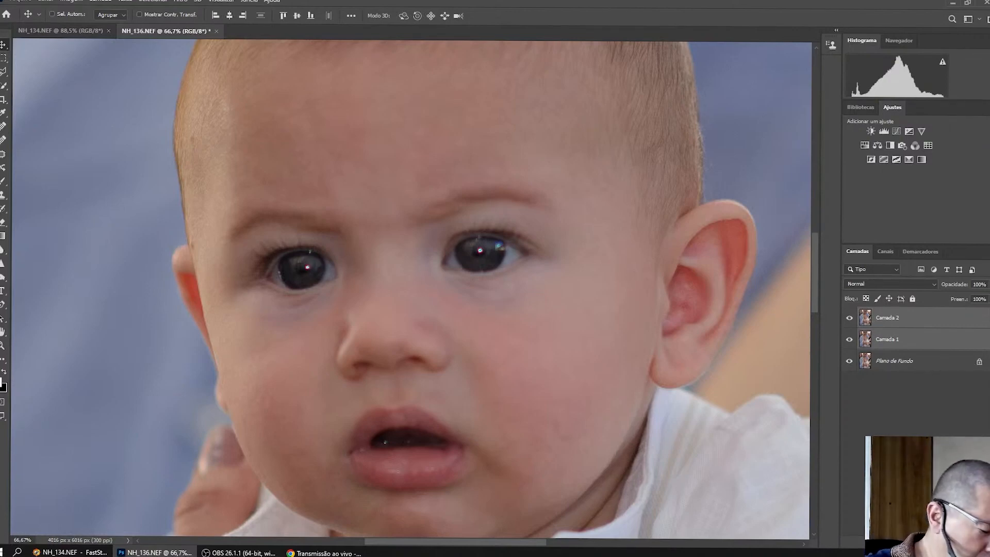
key("ctrl")
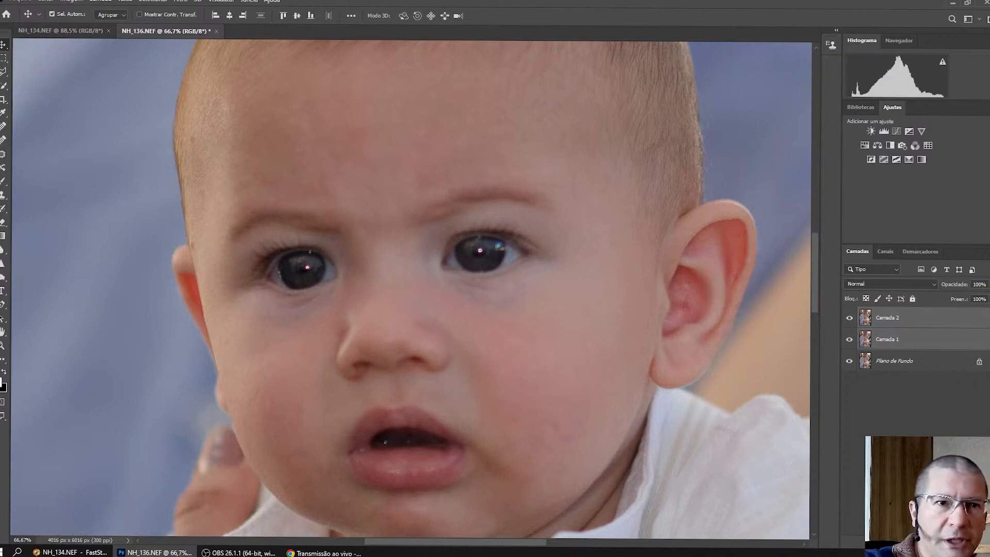
key("ctrl+g")
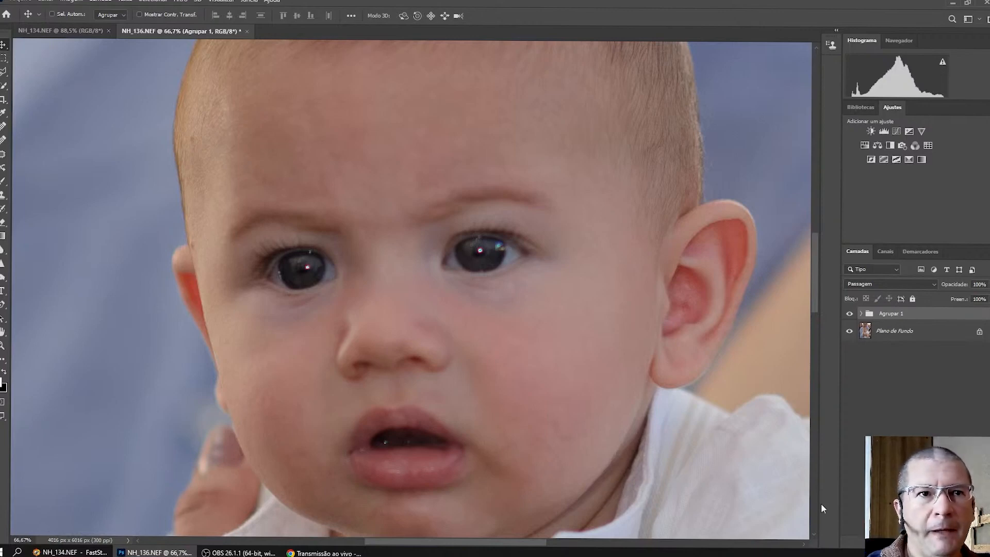
Set the blend mode of the Agrupar 1 group to Sobrepor (Overlay).
left_click(878, 284)
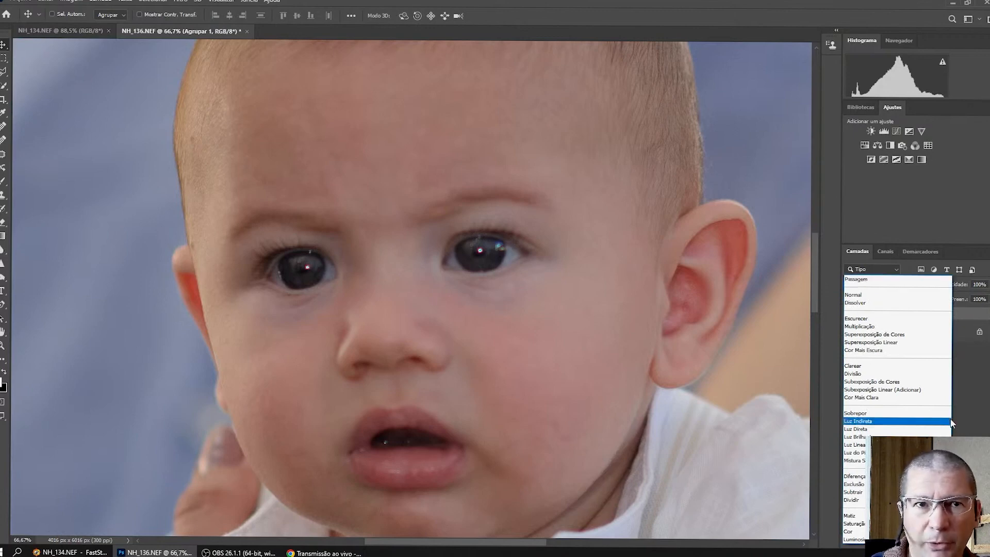
left_click(970, 420)
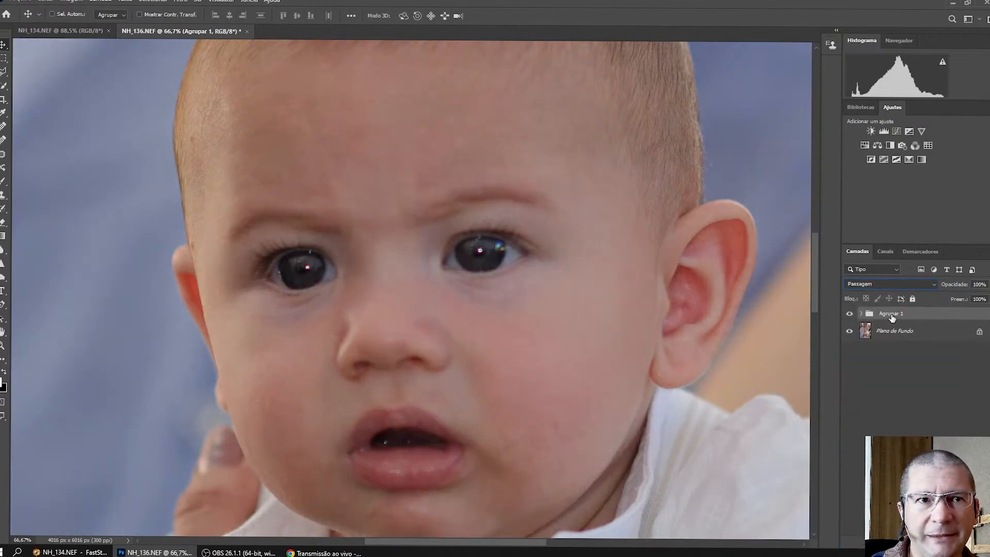
left_click(877, 283)
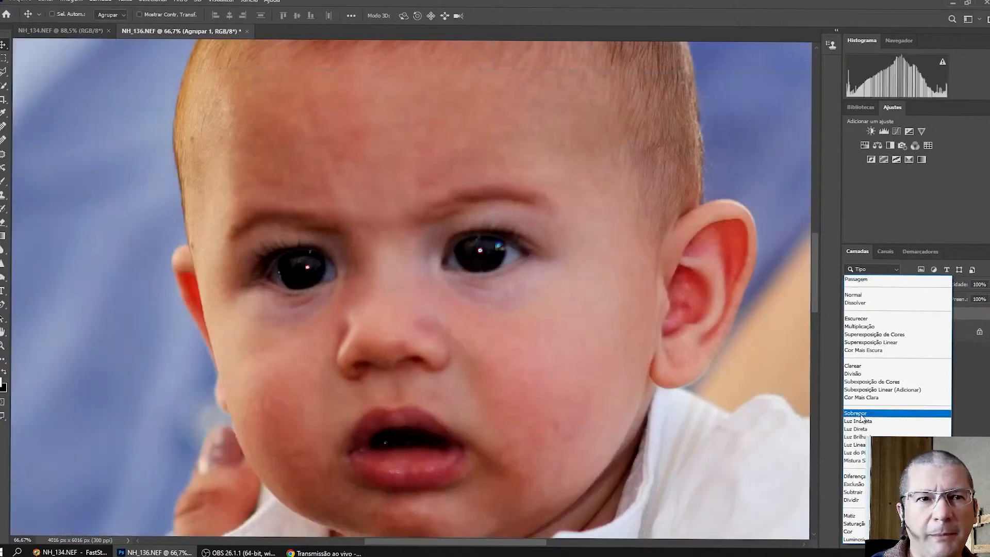
left_click(861, 413)
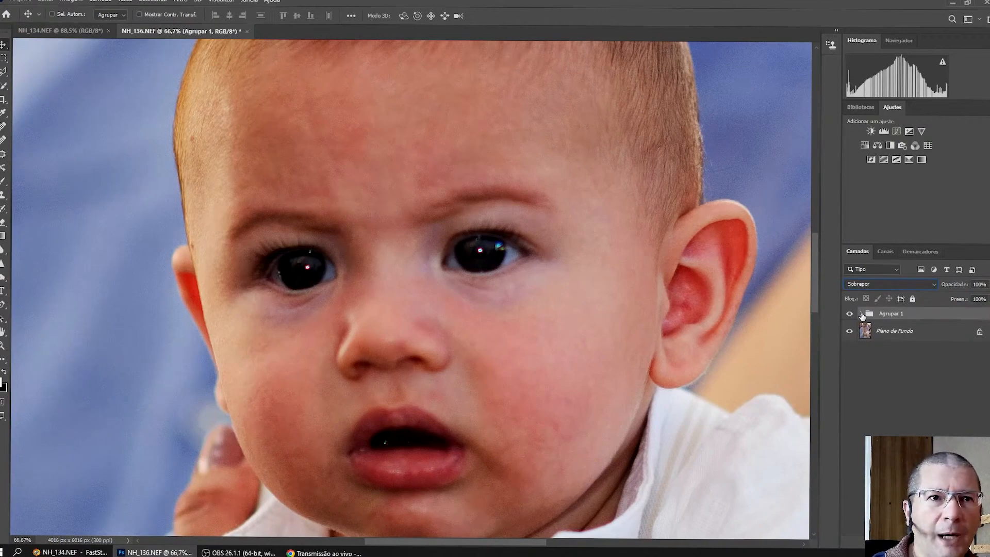
Invert Camada 2 inside the group, set its blend mode to Luz Brilhante, and compare the photo with the group hidden and shown.
left_click(862, 314)
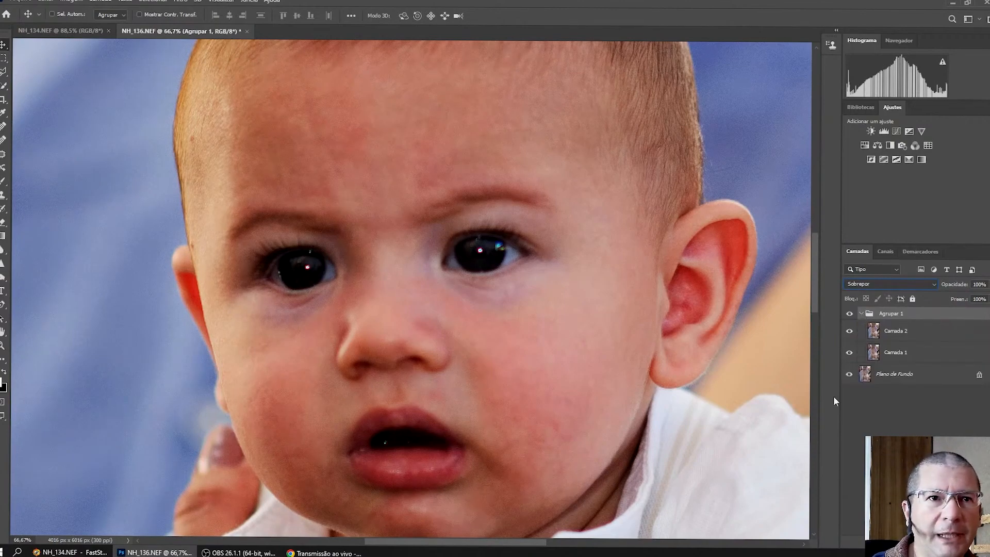
left_click(906, 334)
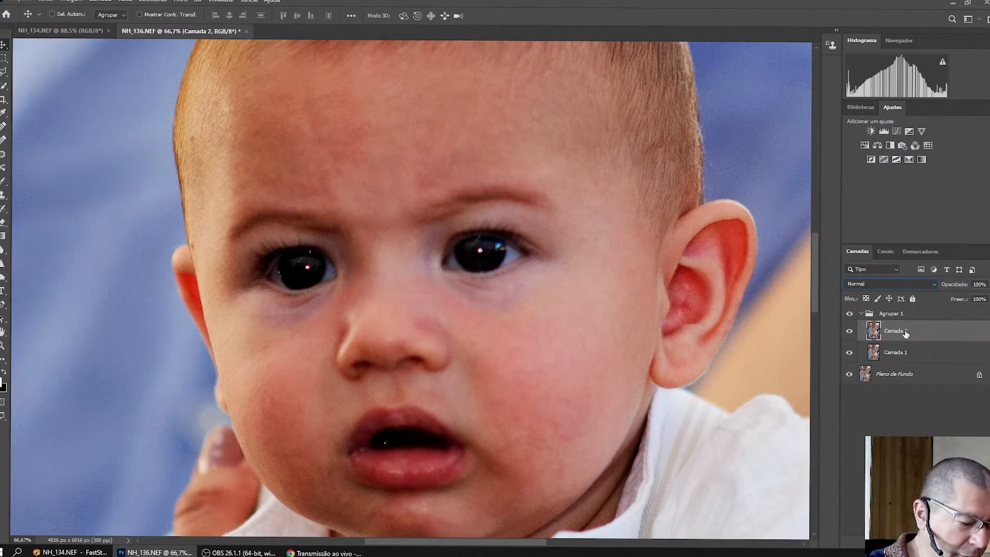
key("ctrl")
key("ctrl+f")
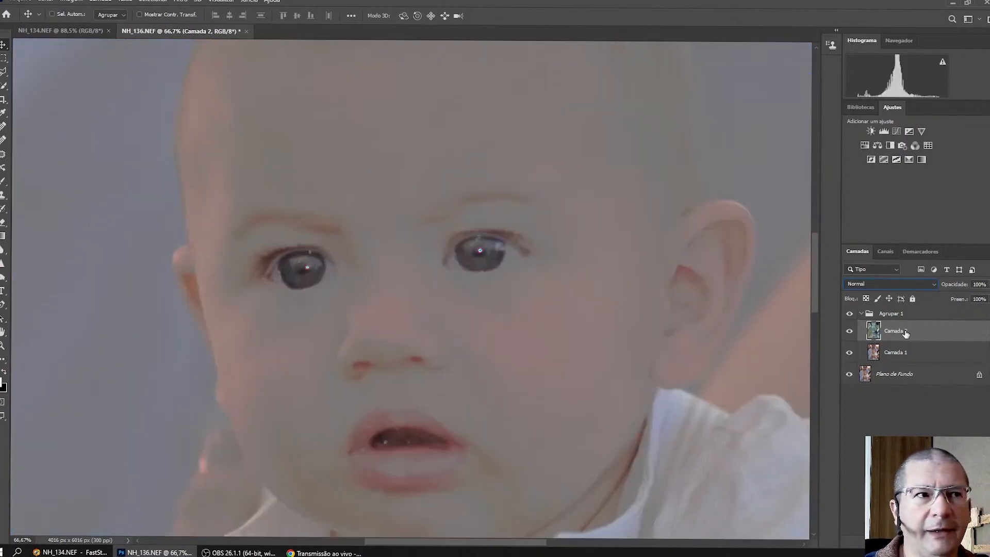
left_click(868, 284)
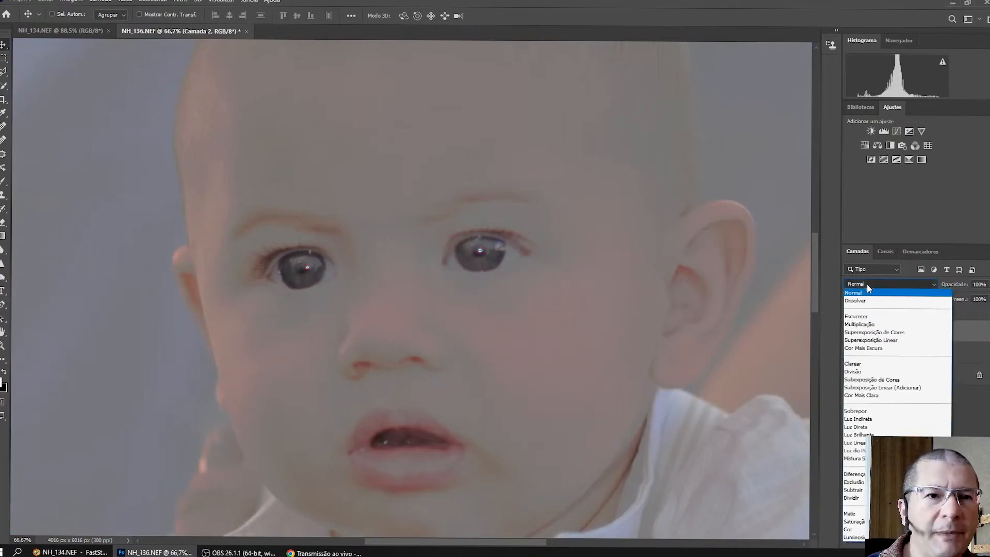
left_click(861, 435)
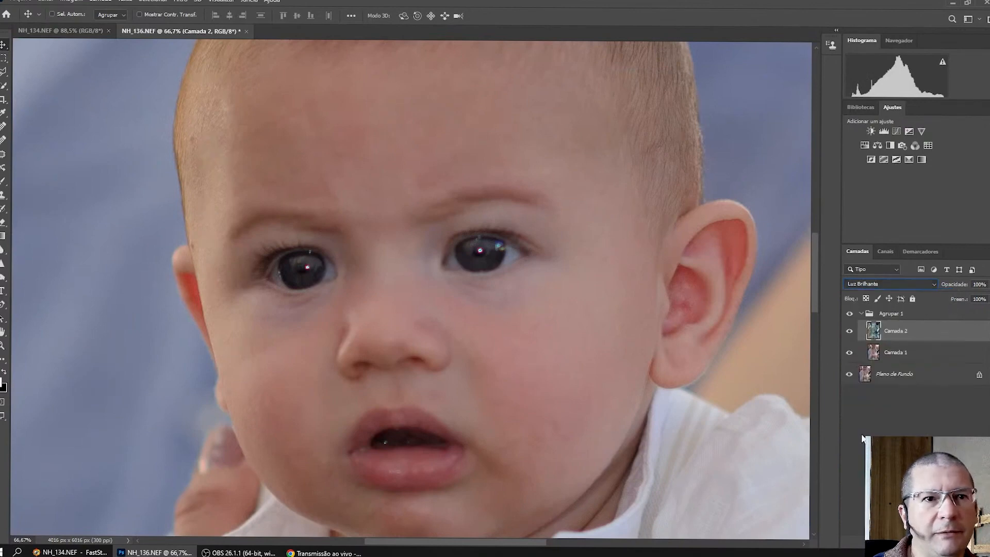
left_click(849, 315)
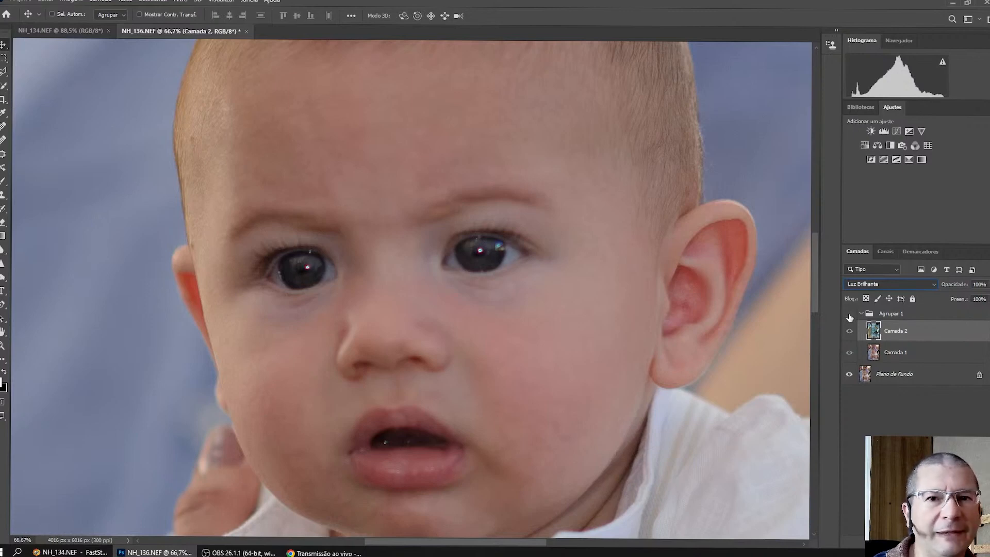
left_click(850, 314)
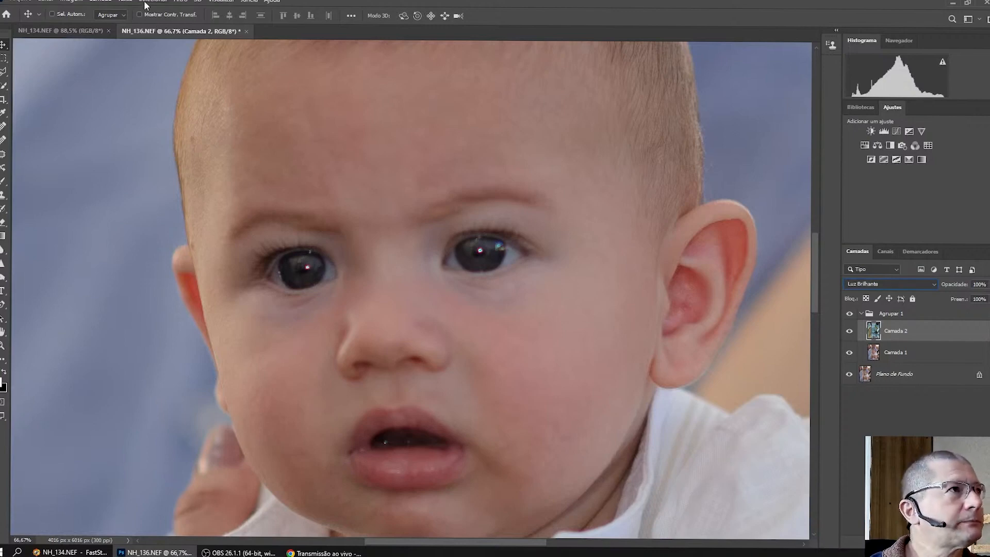
Preview a Gaussian Blur on Camada 2 at radii of 3 and 6,8 pixels without applying it.
left_click(182, 2)
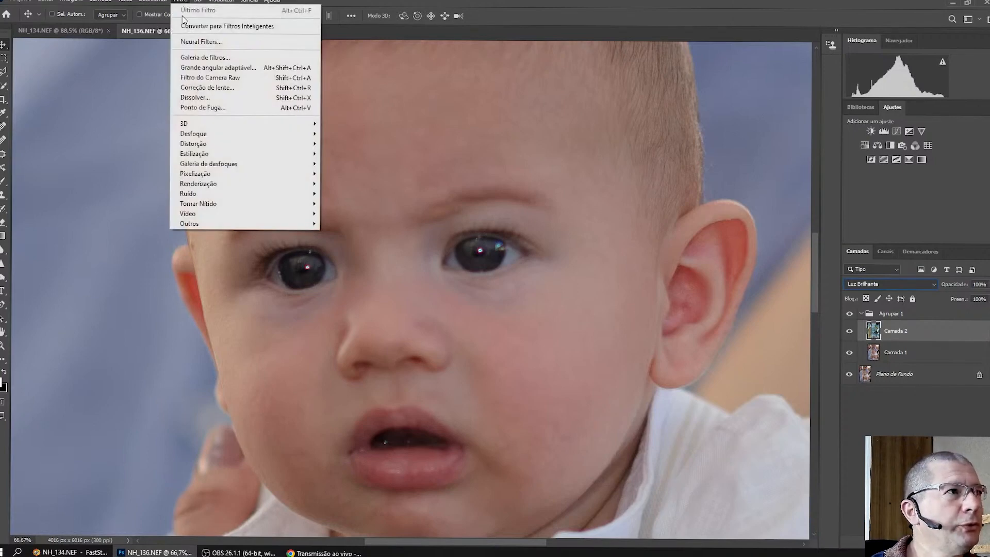
mouse_move(222, 137)
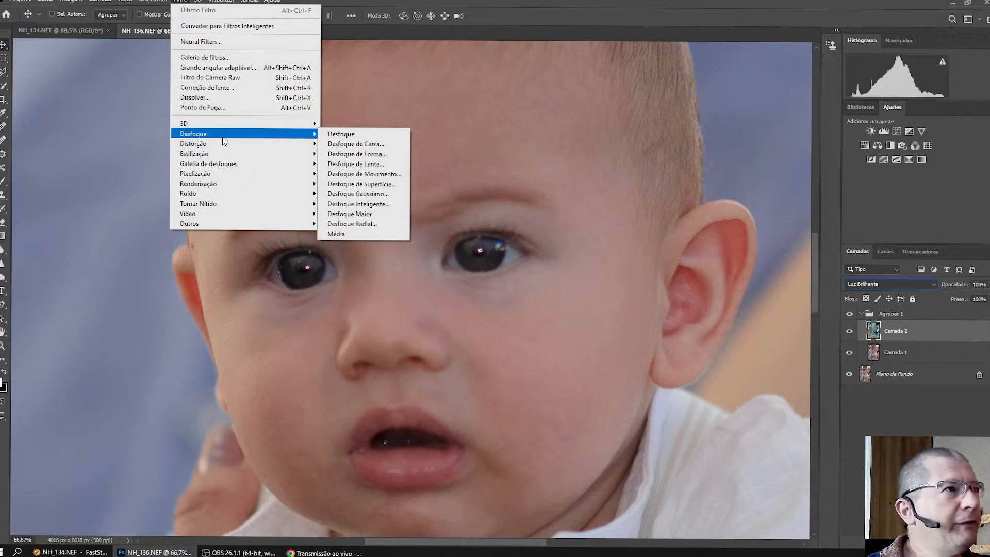
left_click(372, 196)
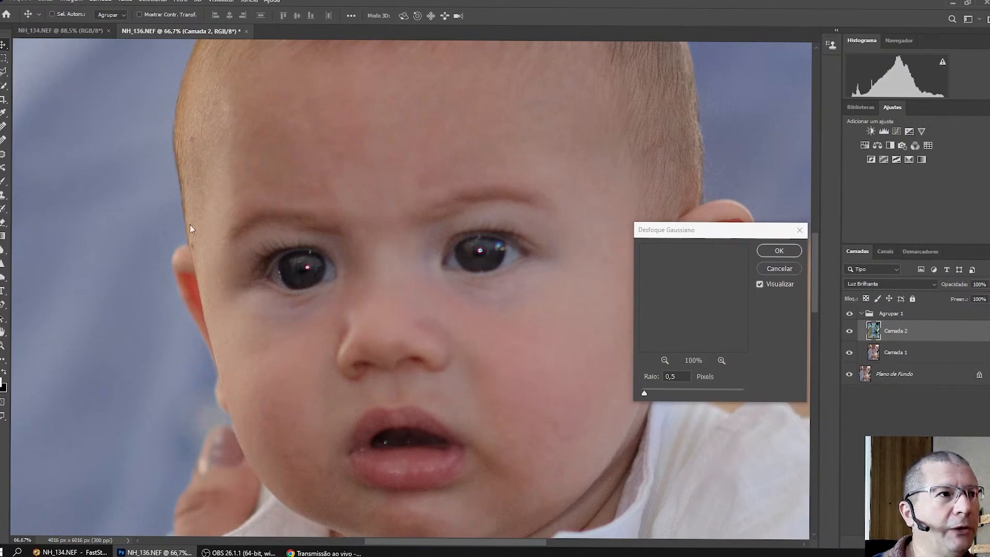
left_click(681, 375)
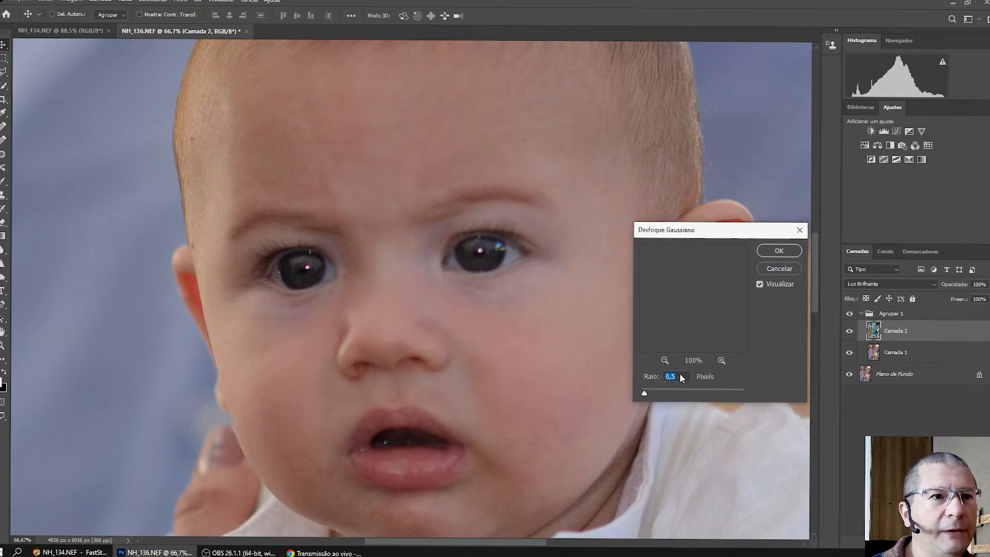
double_click(681, 376)
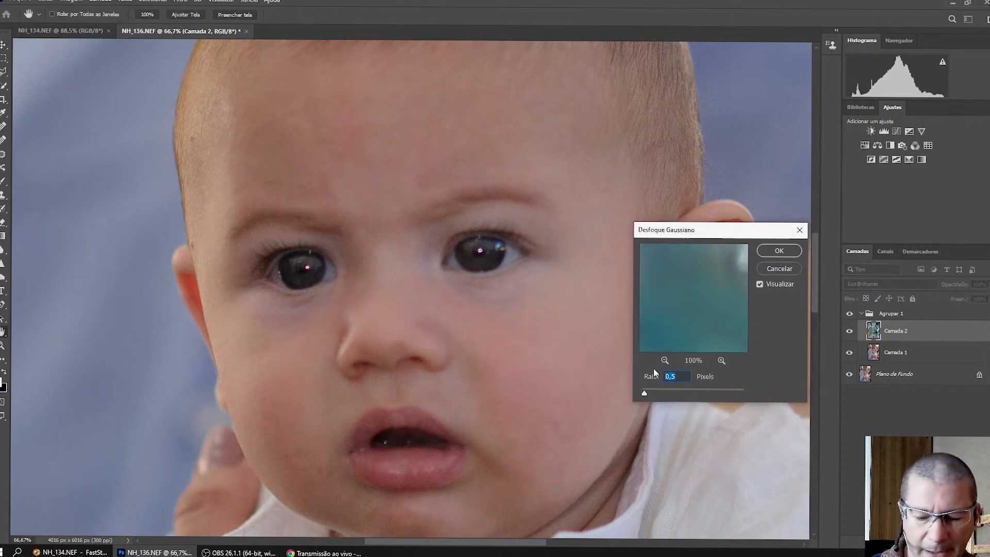
type("3")
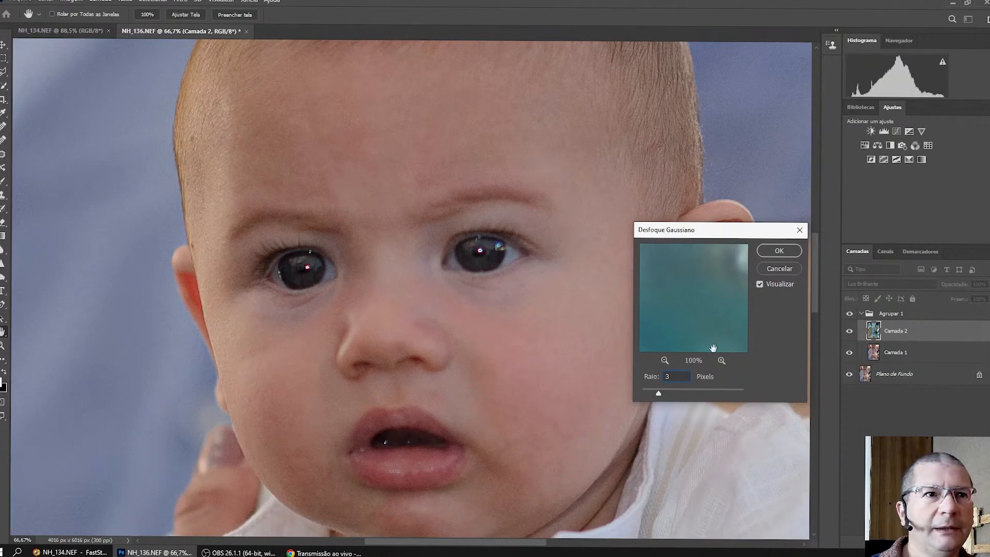
left_click(762, 284)
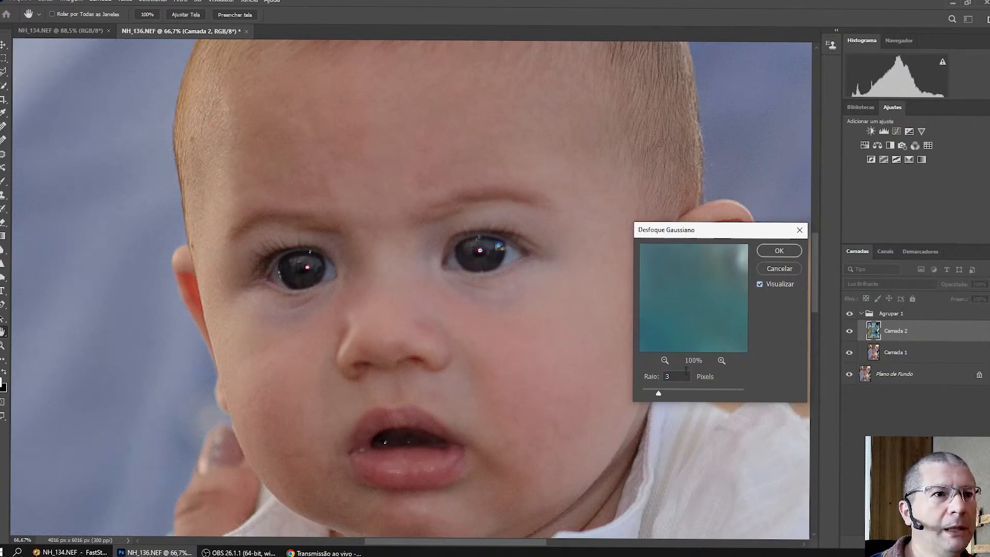
left_click_drag(660, 396, 674, 395)
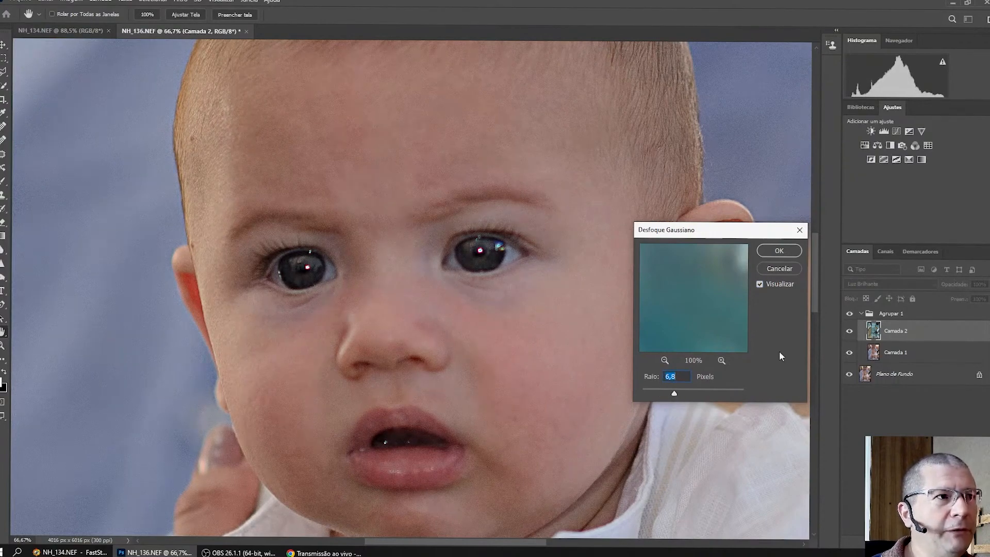
left_click(761, 284)
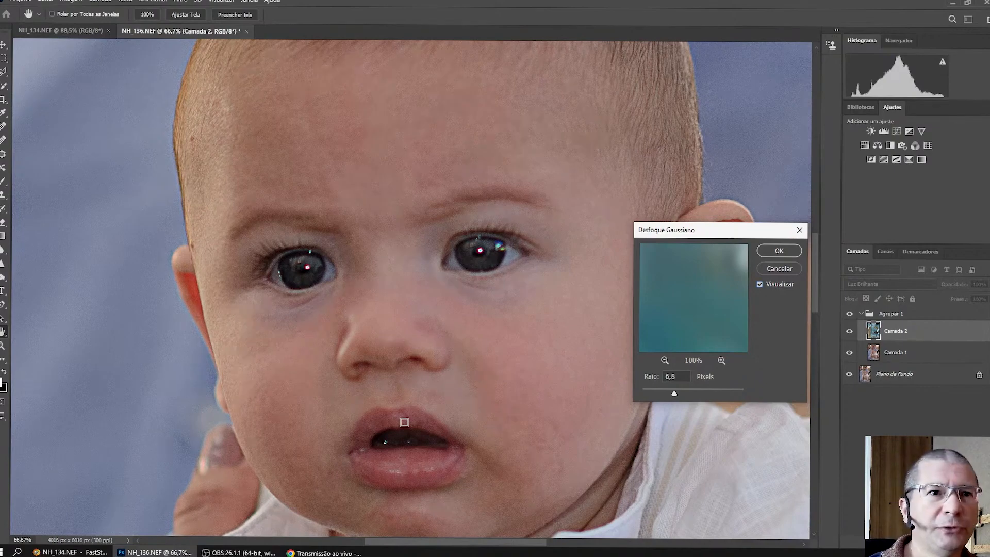
left_click(785, 271)
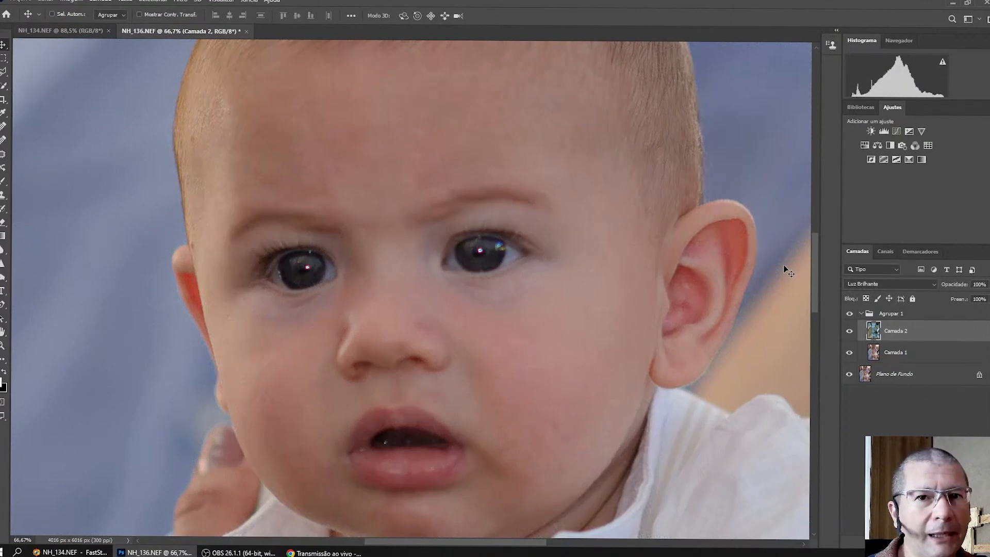
Open Surface Blur on Camada 2 and try radii of 12 and 9 pixels with thresholds of 155 and 36 levels.
left_click(181, 2)
mouse_move(226, 135)
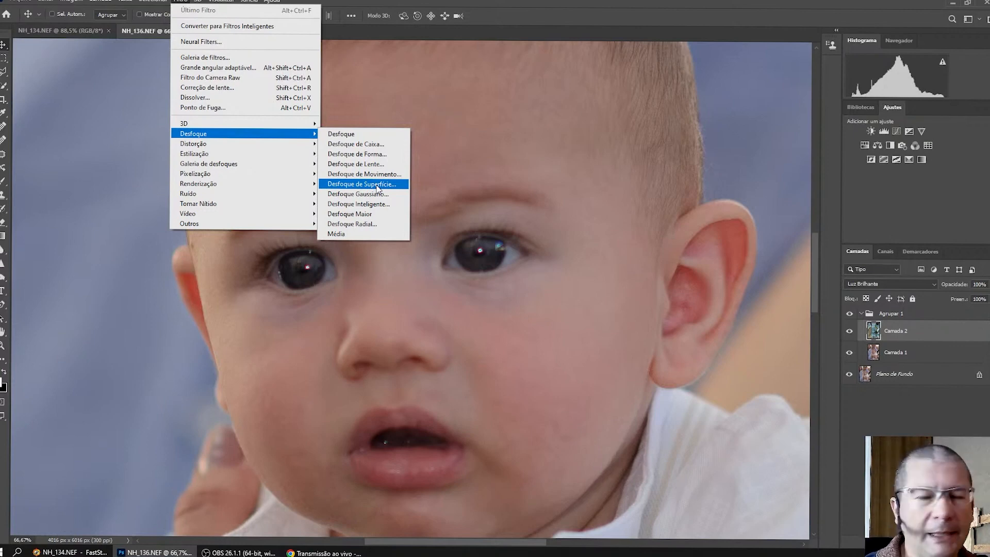
left_click(377, 187)
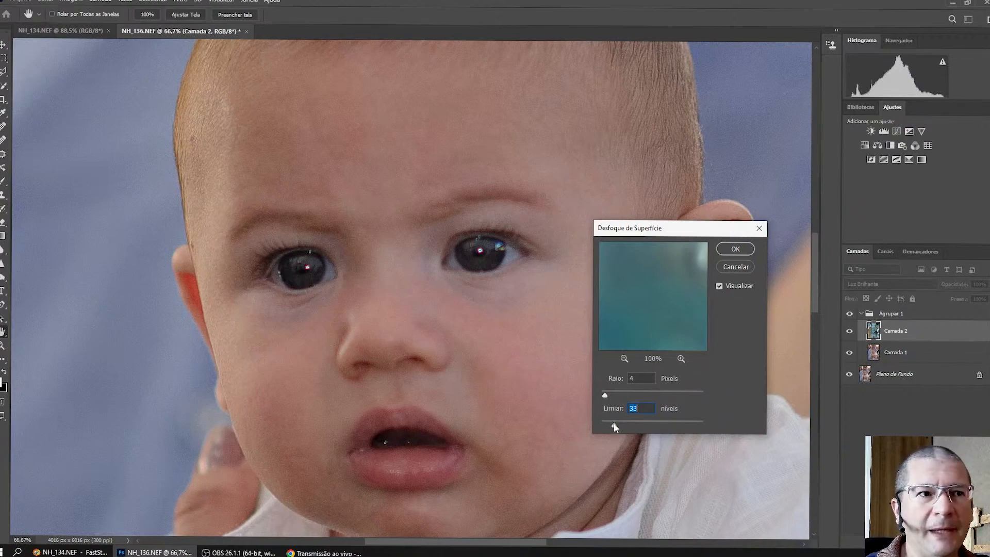
left_click_drag(614, 425, 669, 428)
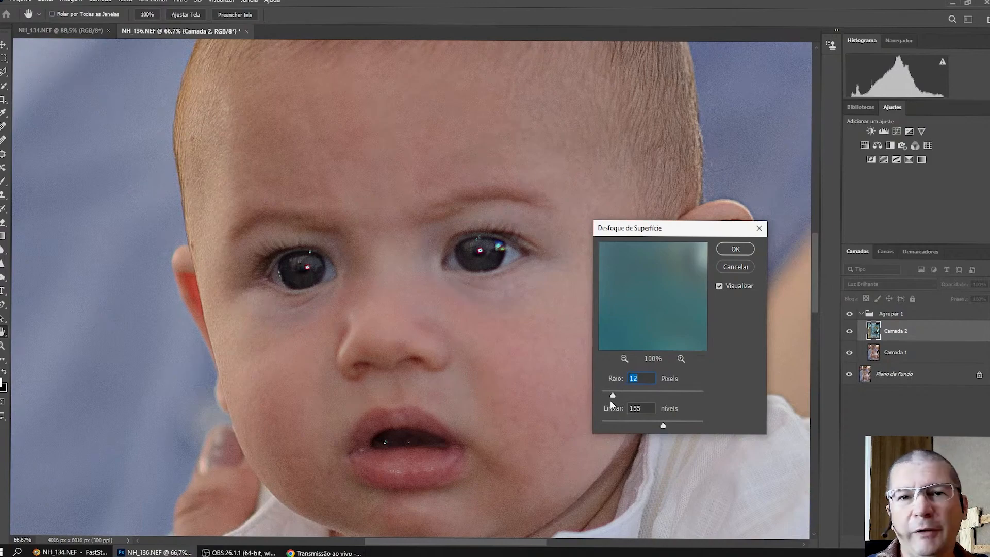
left_click_drag(606, 396, 603, 397)
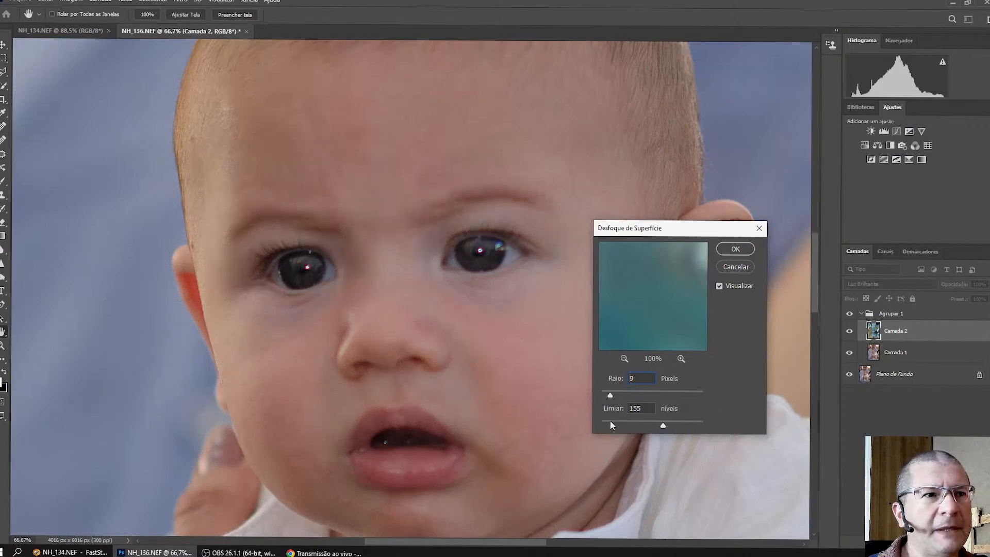
mouse_move(610, 421)
left_mouse_down()
mouse_move(609, 395)
mouse_move(615, 423)
left_mouse_up()
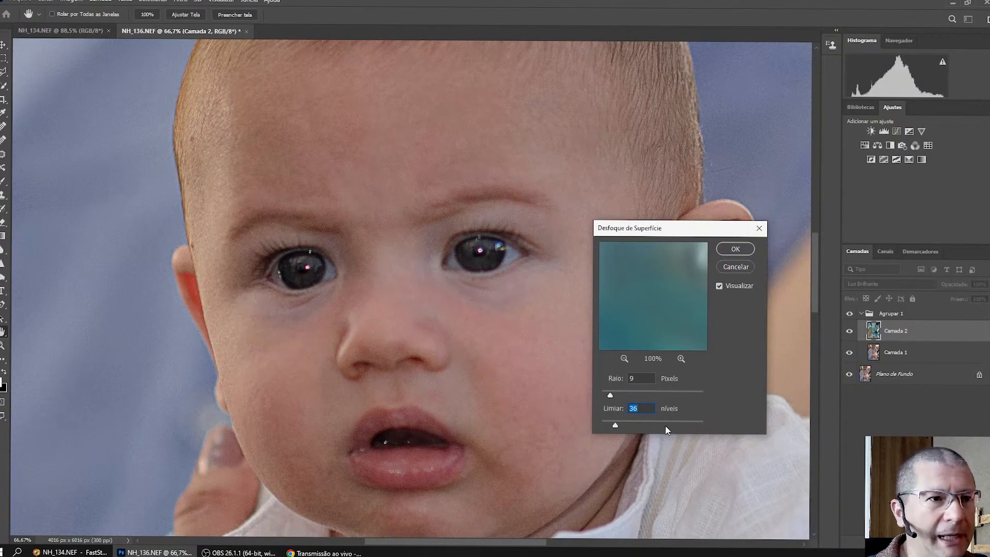
Set the Surface Blur threshold to 20 levels and the radius to 5 pixels, and apply it to Camada 2.
type("20")
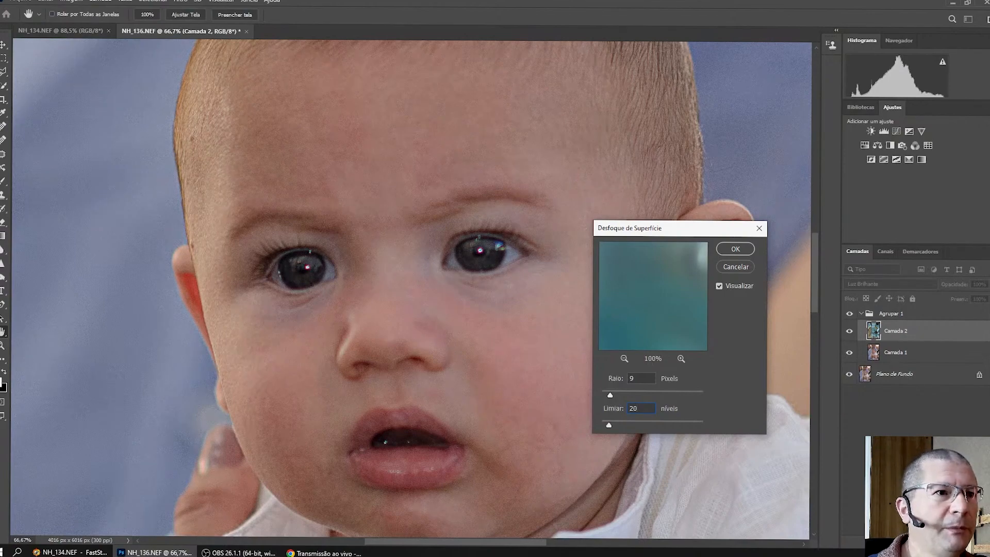
left_click_drag(645, 376, 601, 385)
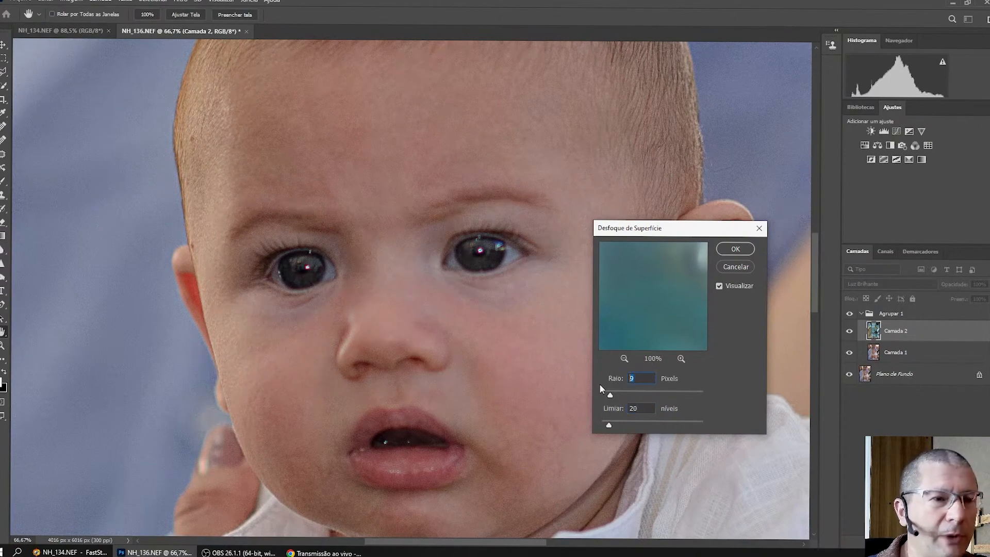
type("5")
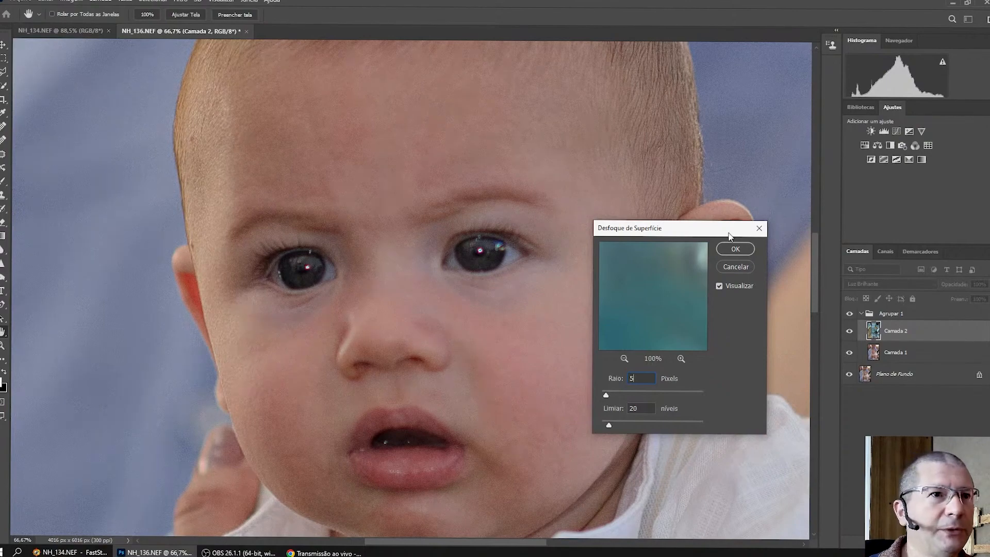
left_click(735, 249)
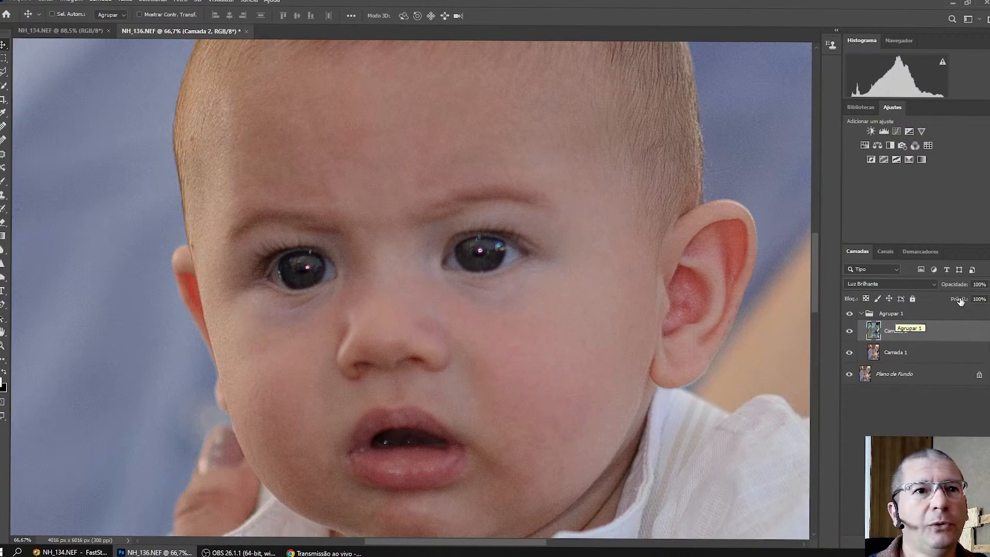
Compare the baby's skin with the Agrupar 1 group hidden and shown, both close up and at 33,3% zoom.
left_click(849, 313)
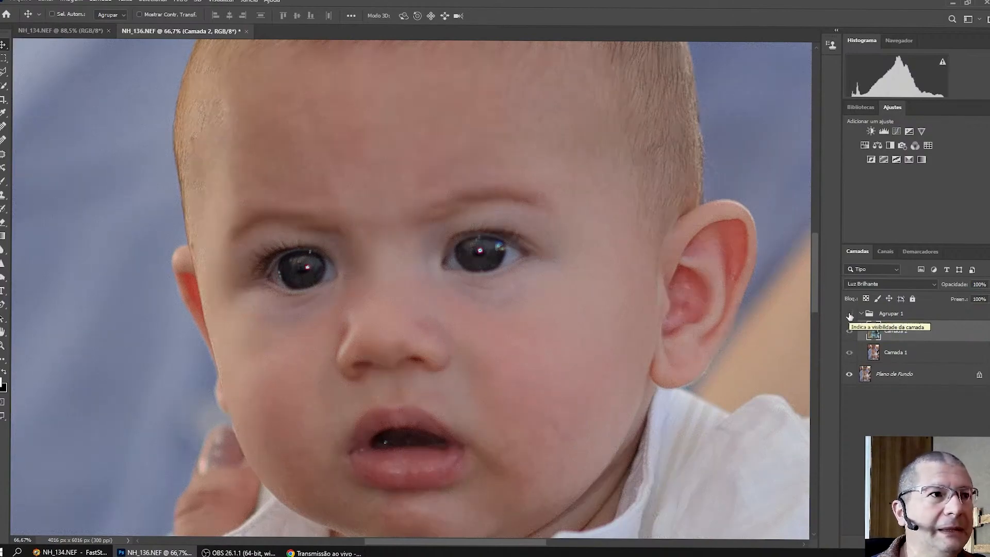
left_click(849, 315)
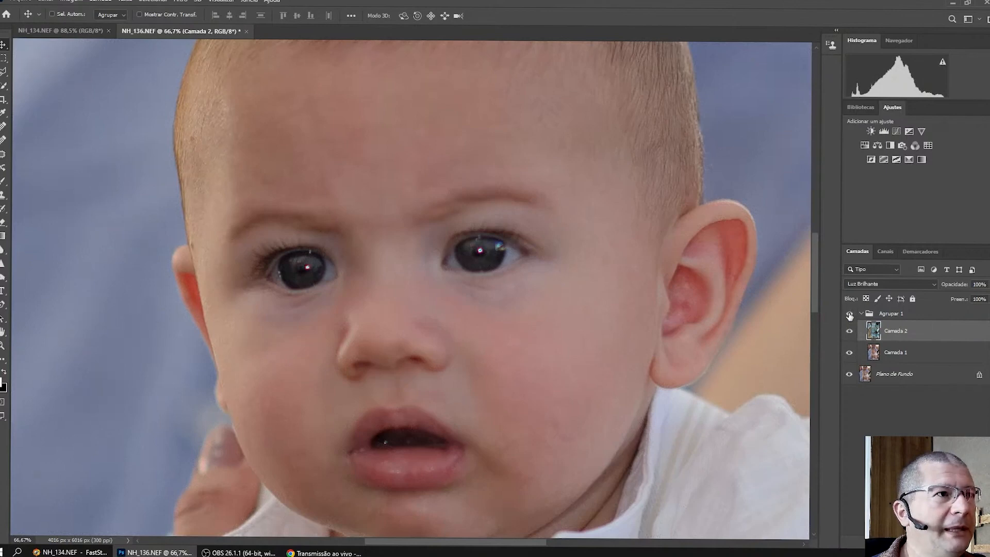
left_click(850, 315)
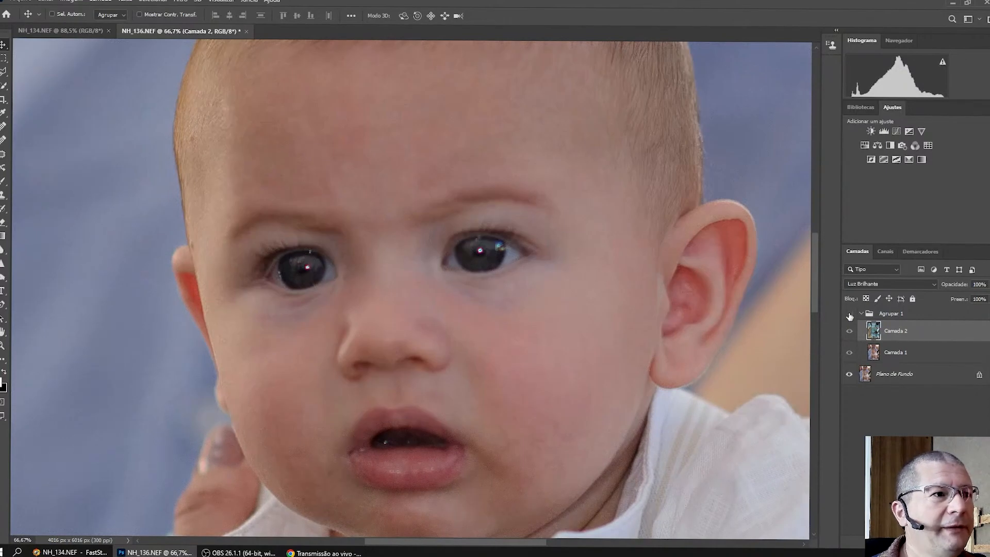
left_click(850, 315)
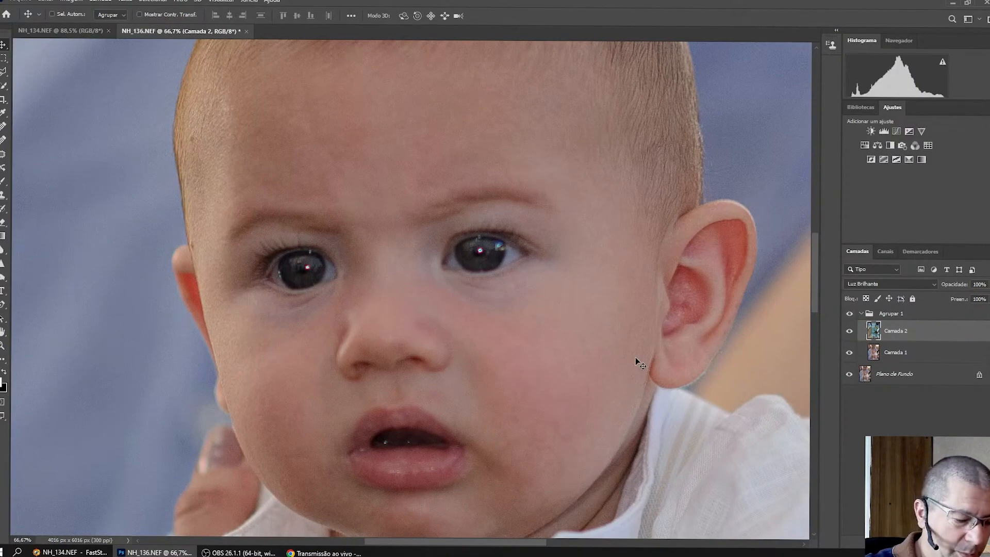
key("ctrl+minus")
key("ctrl+minus")
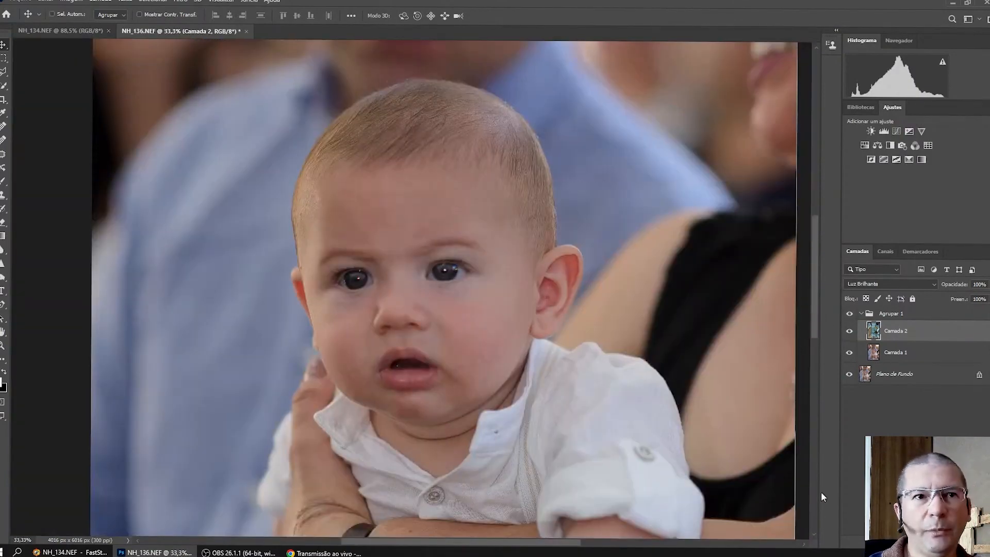
left_click(849, 315)
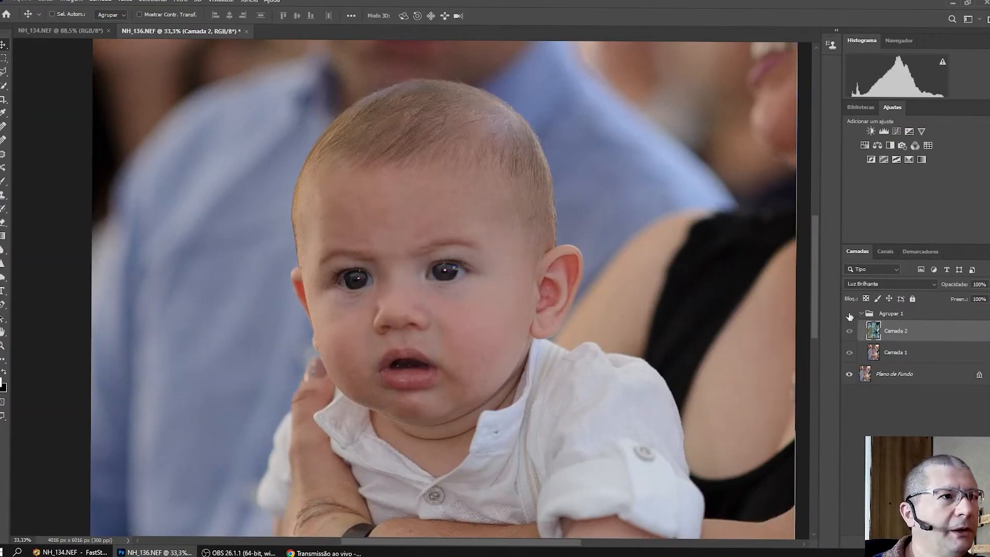
left_click(850, 315)
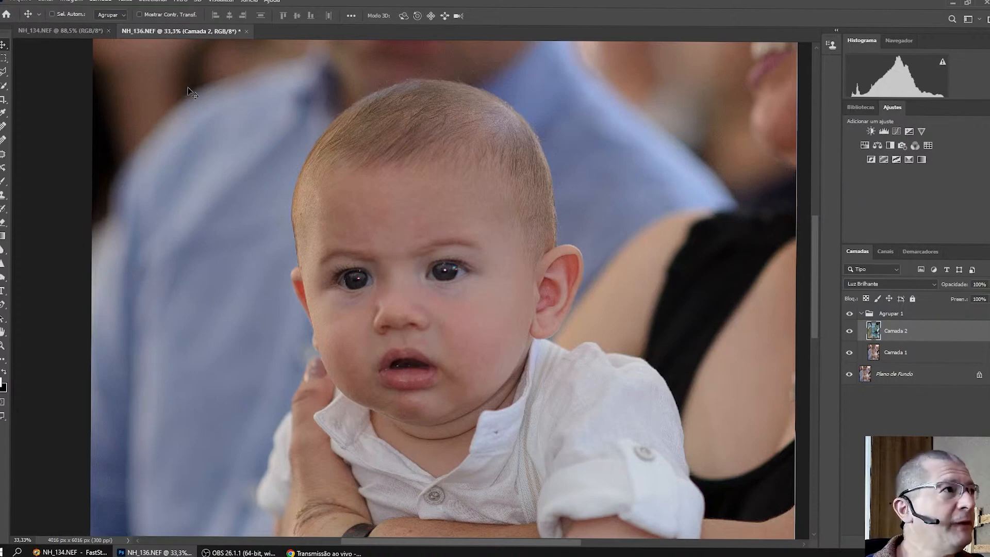
Switch to the NH_134.NEF photo and show the baby's whole face at 50% zoom.
left_click(41, 31)
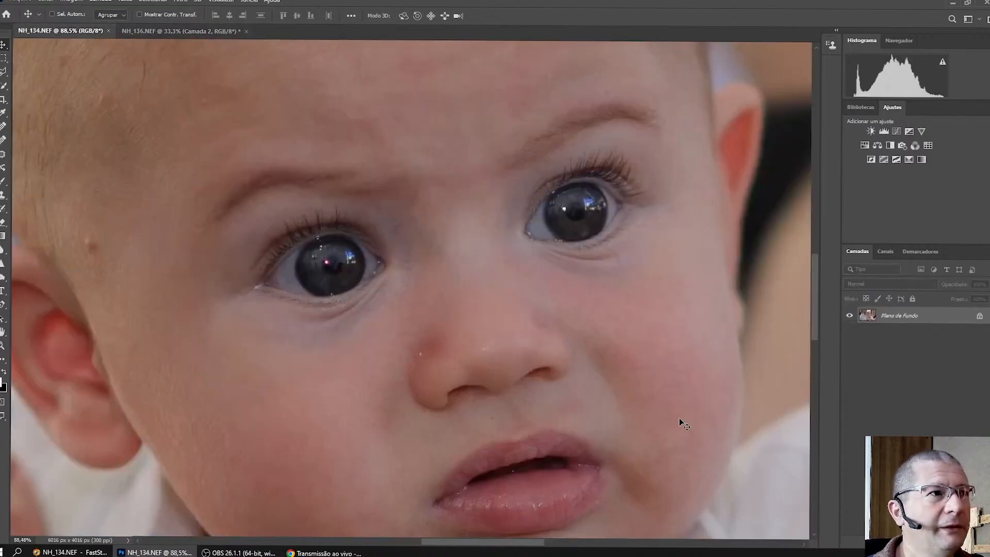
scroll(679, 417, "down", 5)
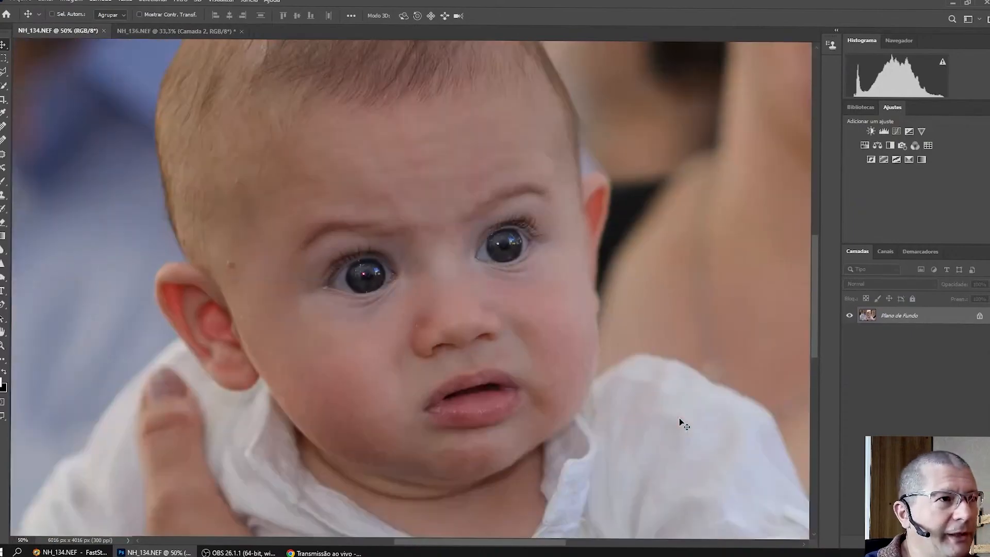